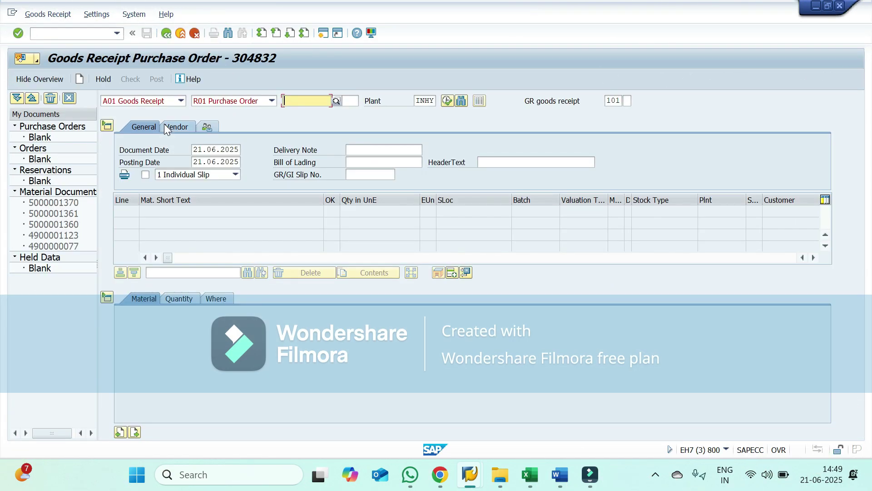
- Select A01 Goods Receipt as the transaction and R01 Purchase Order as its reference document
{"action": "left_click", "coordinate": [163, 101]}
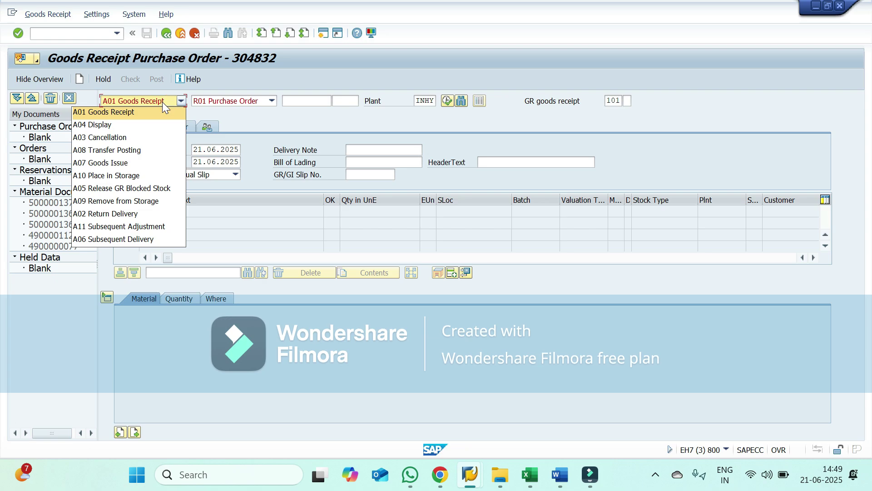
{"action": "left_click", "coordinate": [124, 115]}
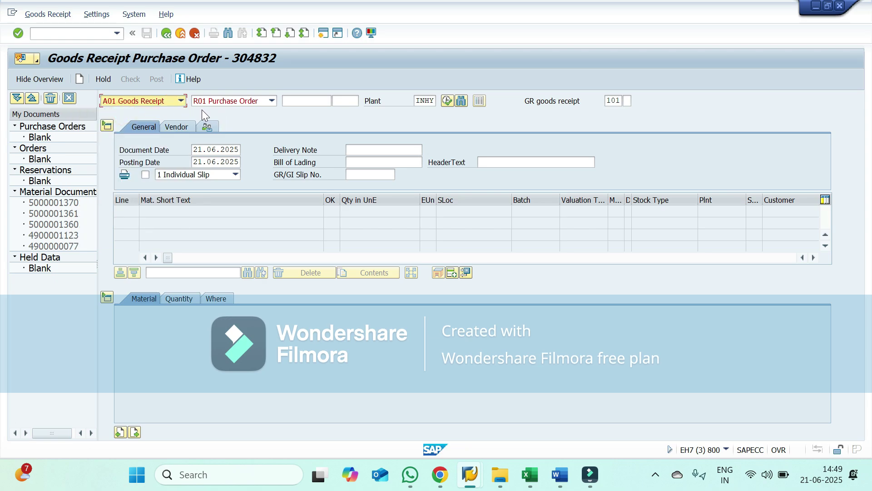
{"action": "left_click", "coordinate": [221, 102]}
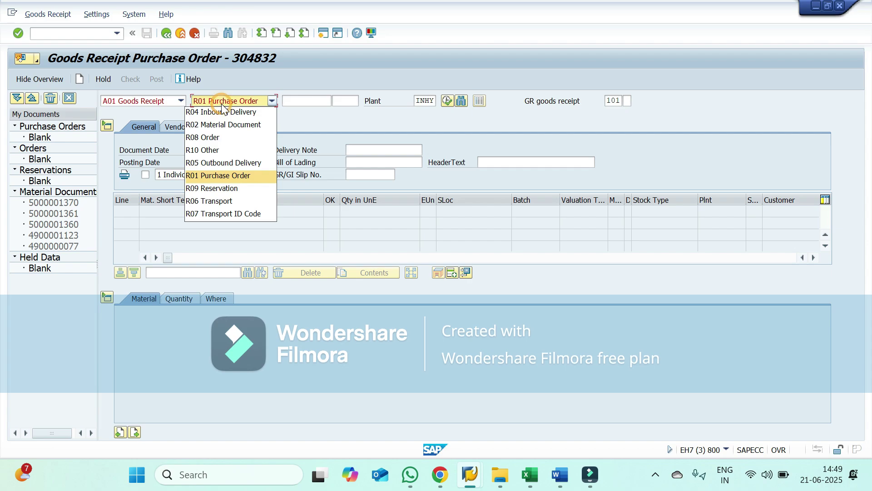
{"action": "left_click", "coordinate": [225, 177]}
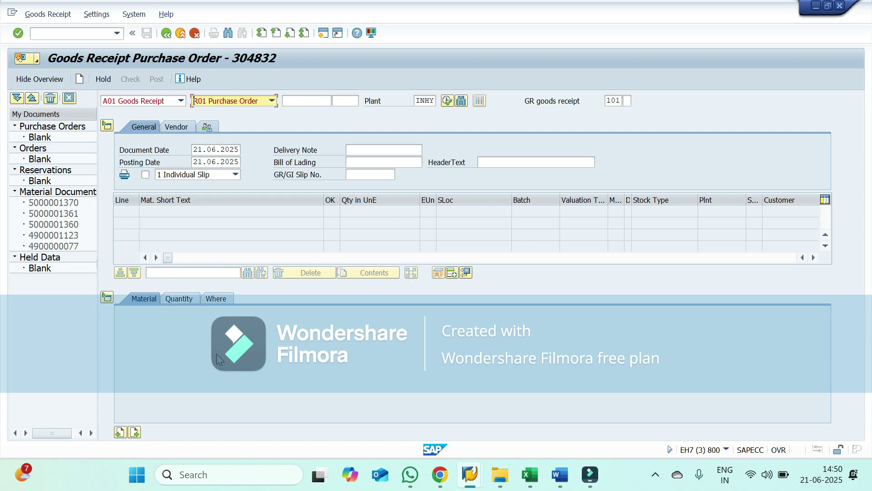
- Collapse the item detail area and load the purchase order using the first previously entered order number
{"action": "left_click", "coordinate": [107, 298]}
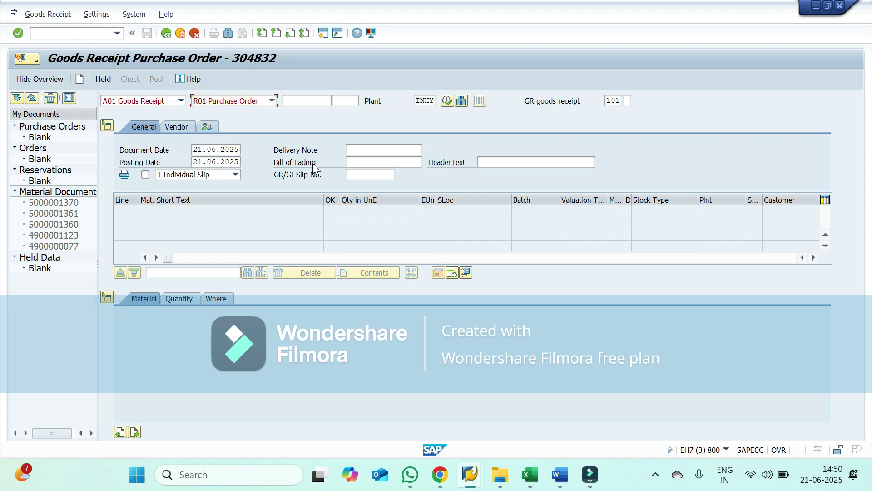
{"action": "left_click", "coordinate": [311, 99]}
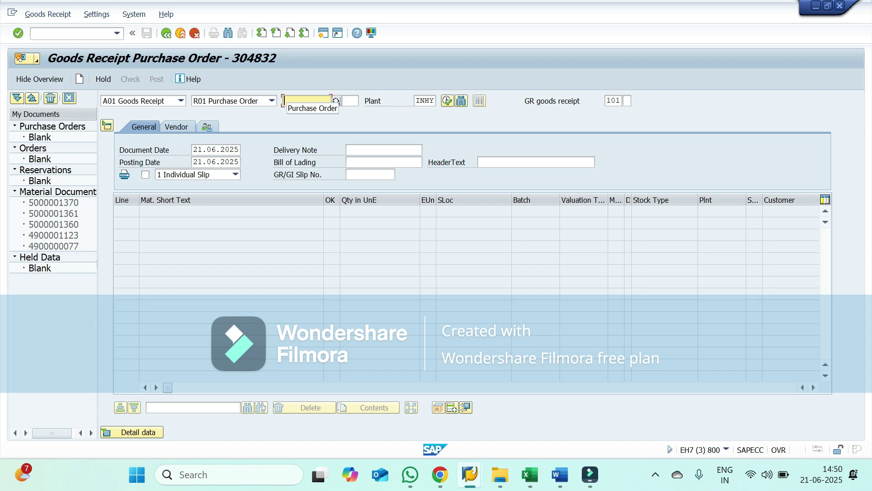
{"action": "key", "text": "Down"}
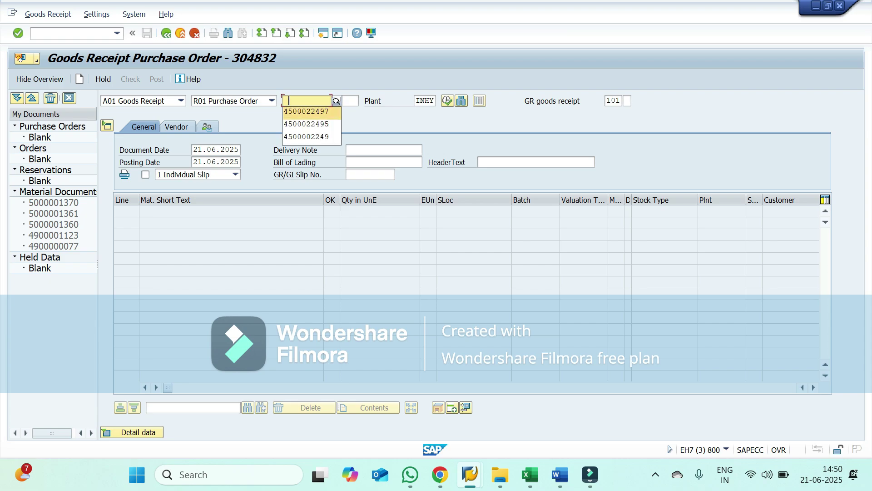
{"action": "key", "text": "Return"}
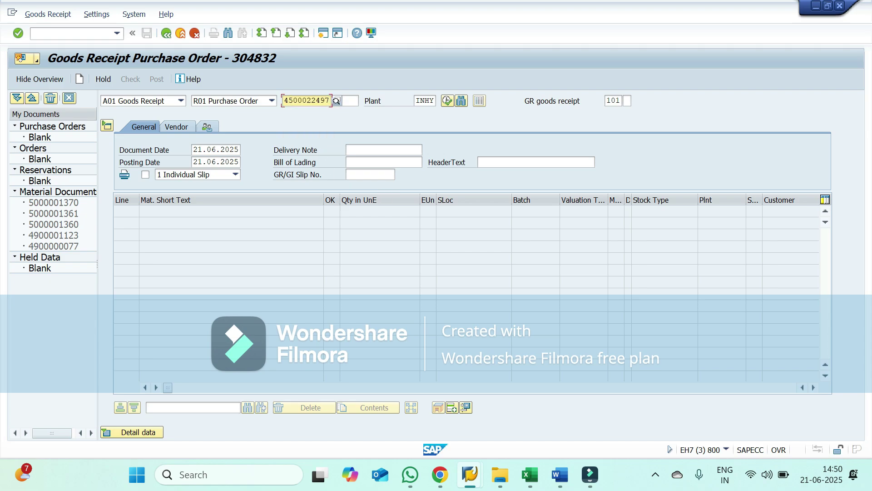
{"action": "key", "text": "Return"}
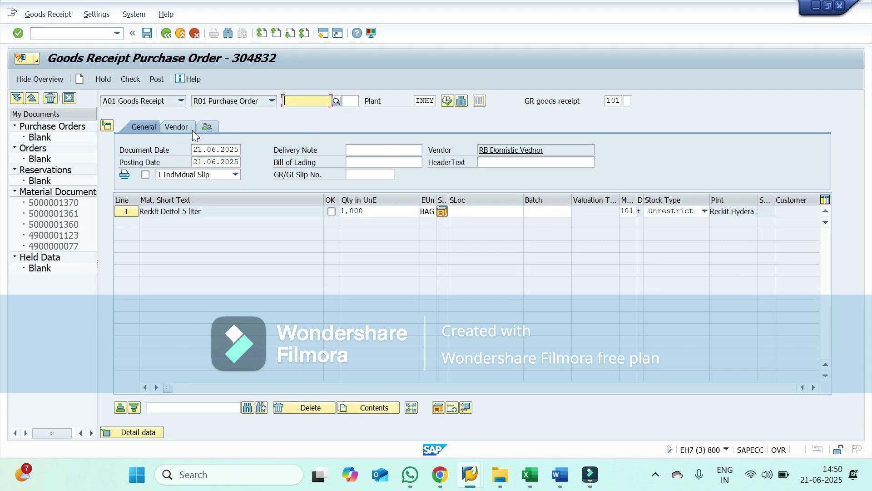
- Review the receipt's vendor data and its general header fields, including document date, bill of lading, header text and GR/GI slip number
{"action": "left_click", "coordinate": [170, 128]}
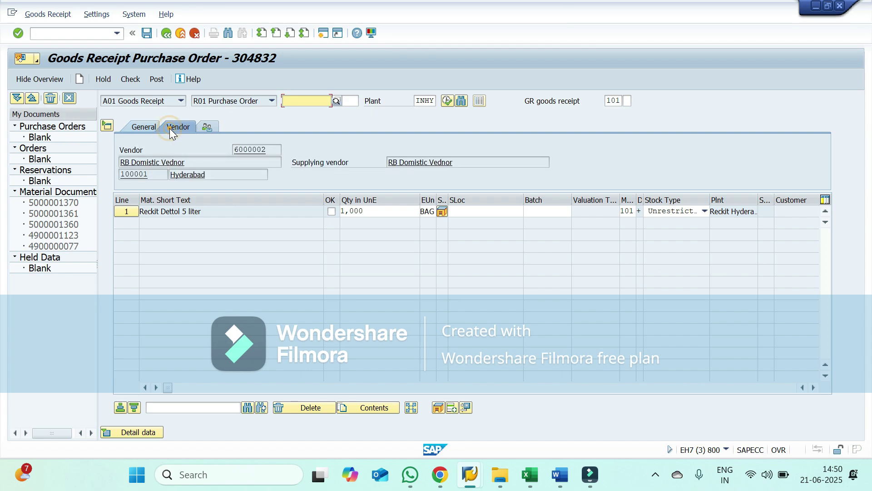
{"action": "left_click", "coordinate": [147, 129]}
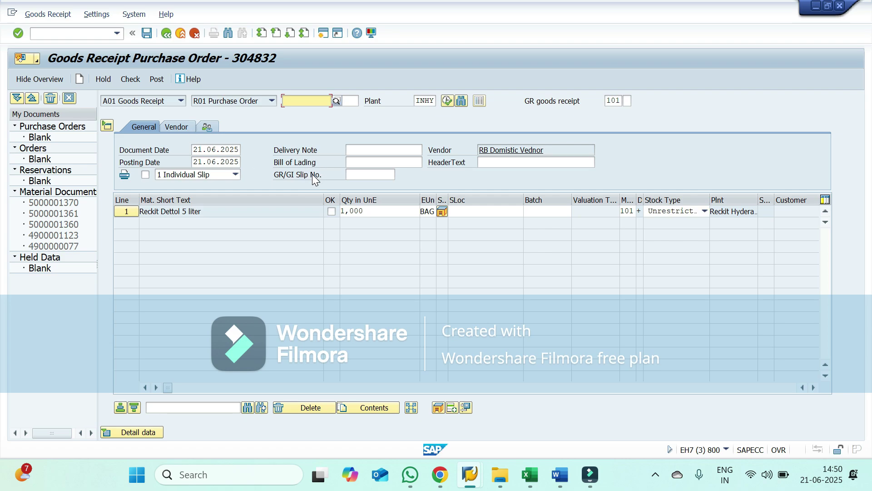
{"action": "left_click", "coordinate": [178, 128]}
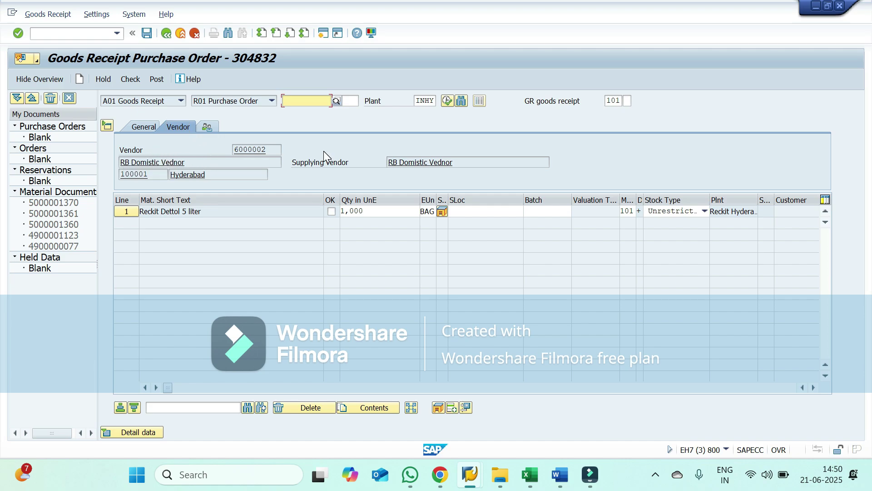
{"action": "left_click", "coordinate": [150, 130]}
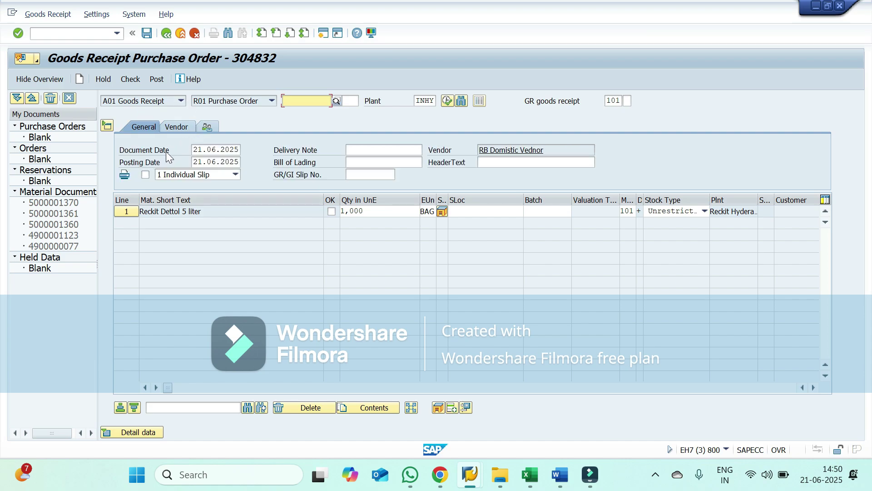
{"action": "left_click", "coordinate": [203, 152]}
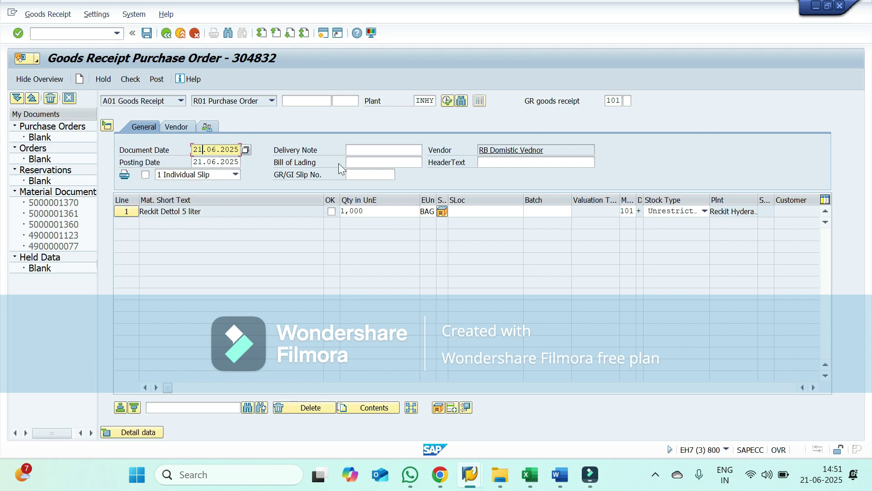
{"action": "left_click", "coordinate": [355, 164]}
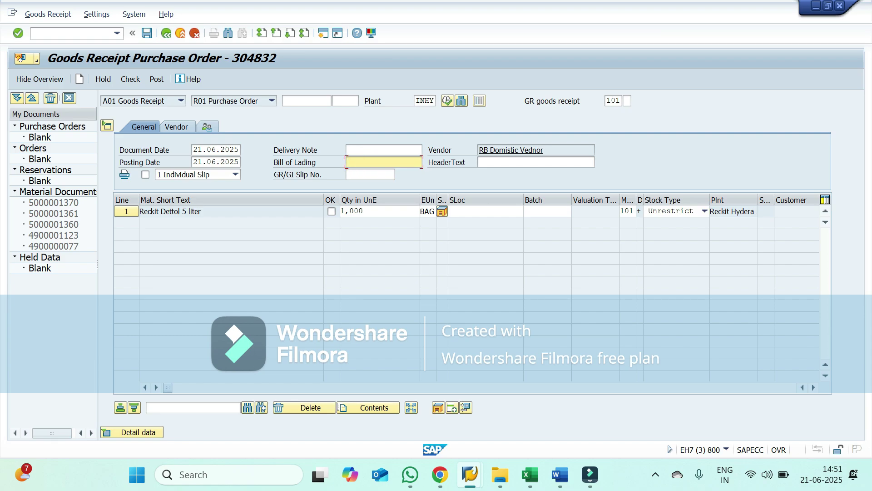
{"action": "key", "text": "Tab"}
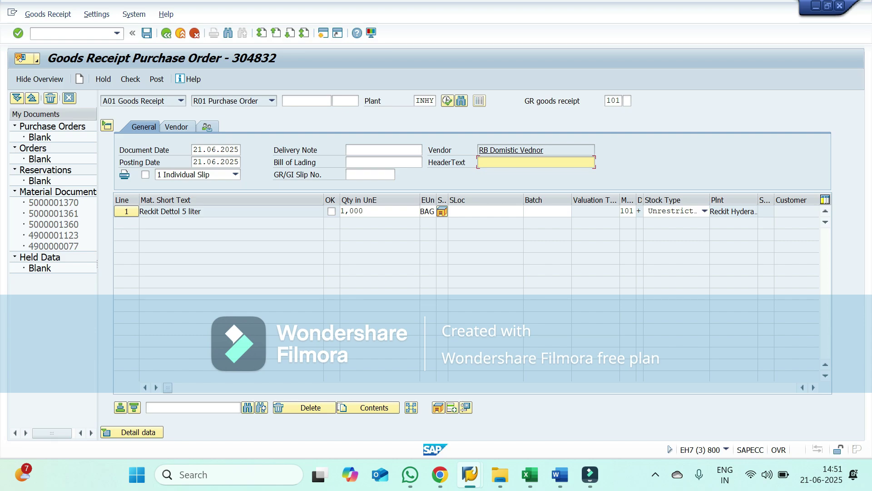
{"action": "key", "text": "Tab"}
{"action": "key", "text": "Tab"}
{"action": "key", "text": "Tab"}
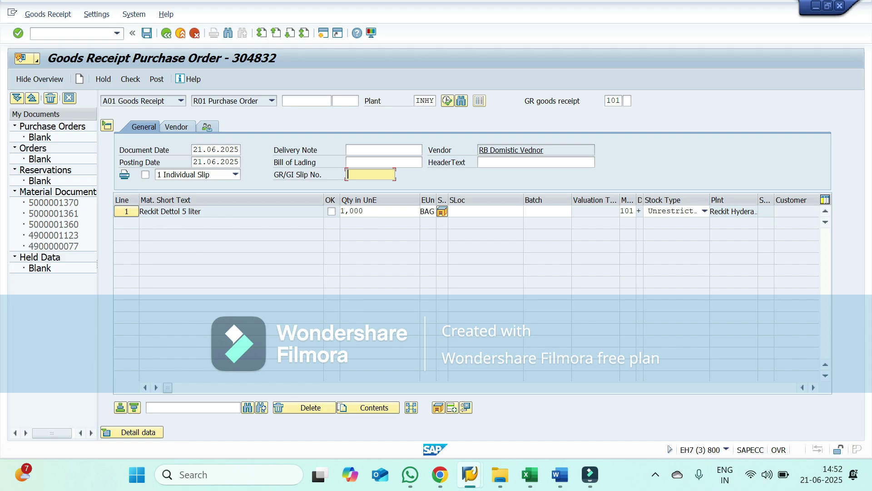
- Open the details of line 1, Reckit Dettol 5 liter, and set both the delivery note quantity and the quantity in unit of entry to 200
{"action": "double_click", "coordinate": [131, 211]}
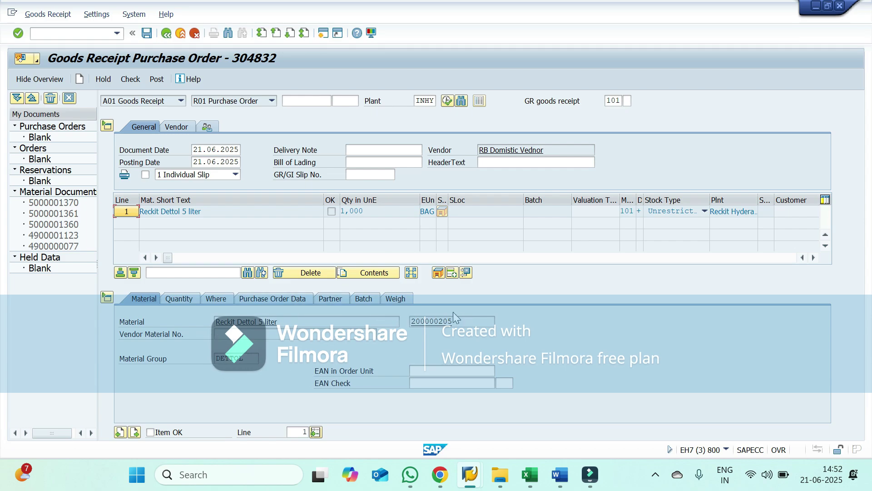
{"action": "left_click", "coordinate": [178, 297]}
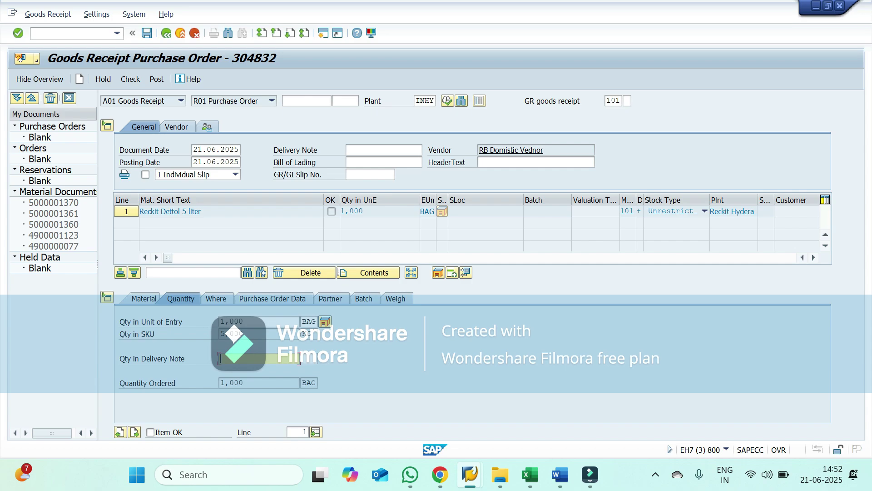
{"action": "type", "text": "200"}
{"action": "left_click", "coordinate": [252, 321]}
{"action": "type", "text": "200"}
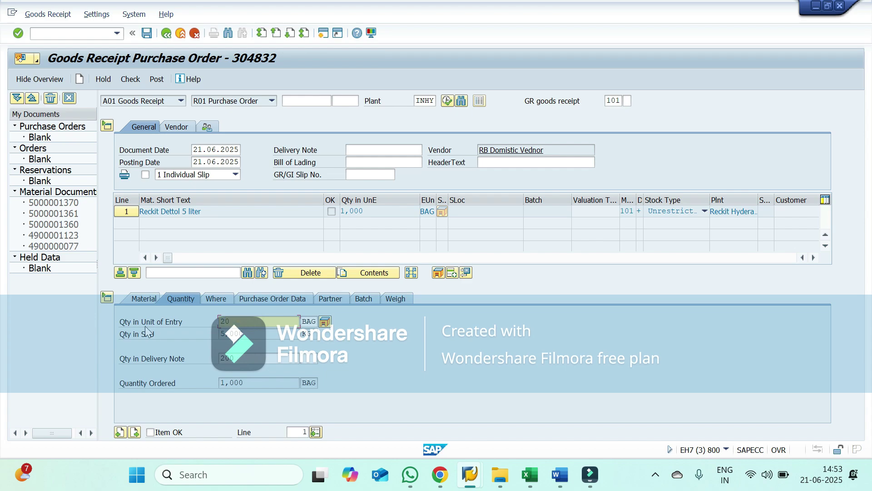
{"action": "key", "text": "Return"}
- Assign the RBFG storage location to the Reckit Dettol 5 liter item
{"action": "left_click", "coordinate": [217, 299]}
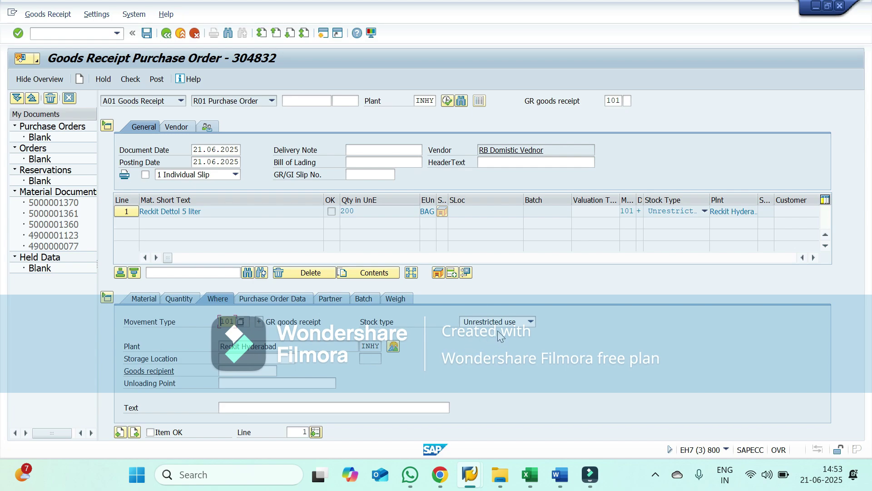
{"action": "left_click", "coordinate": [293, 359]}
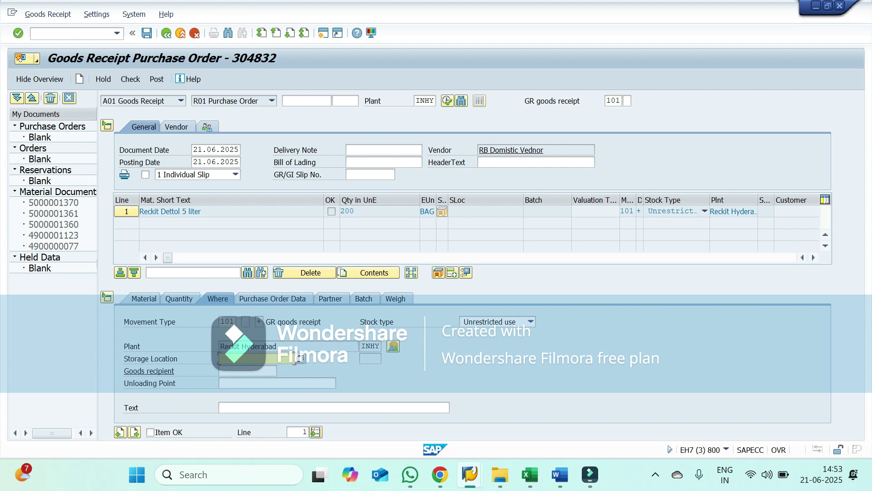
{"action": "key", "text": "space"}
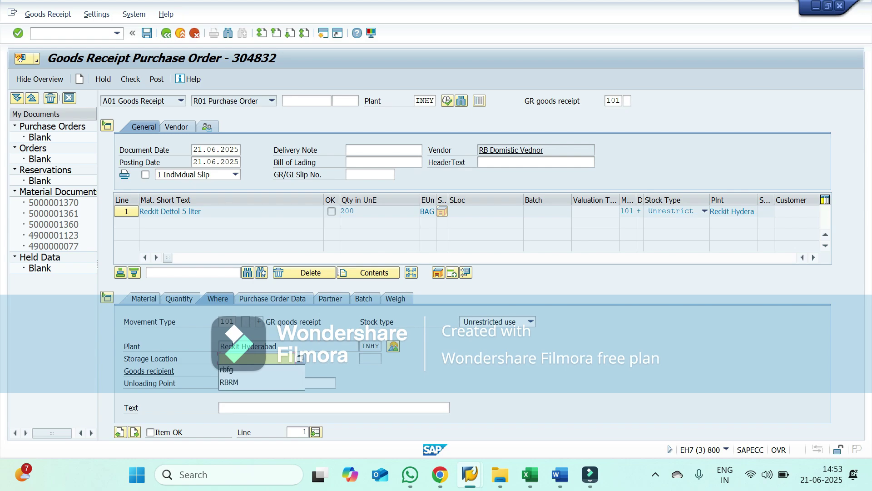
{"action": "key", "text": "Down"}
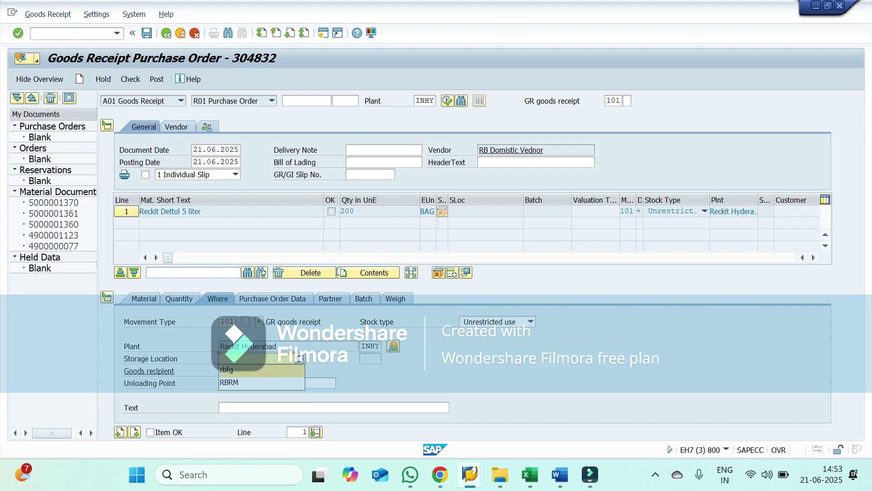
{"action": "key", "text": "Return"}
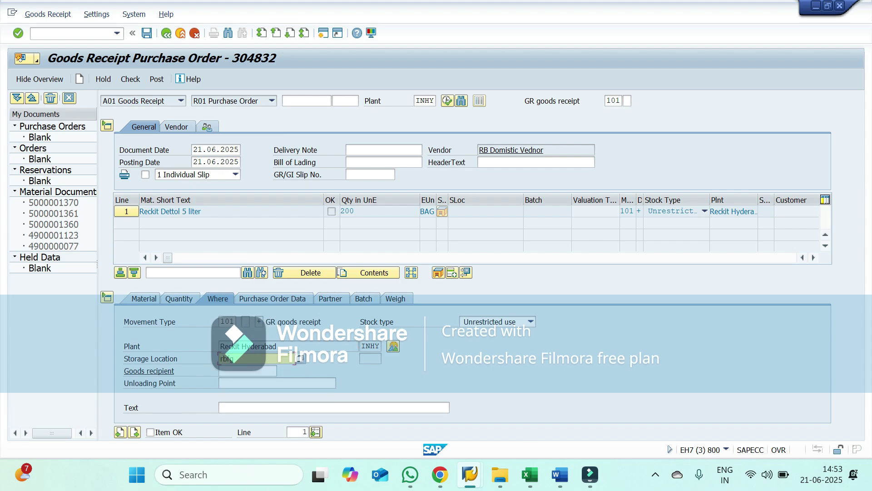
{"action": "key", "text": "Return"}
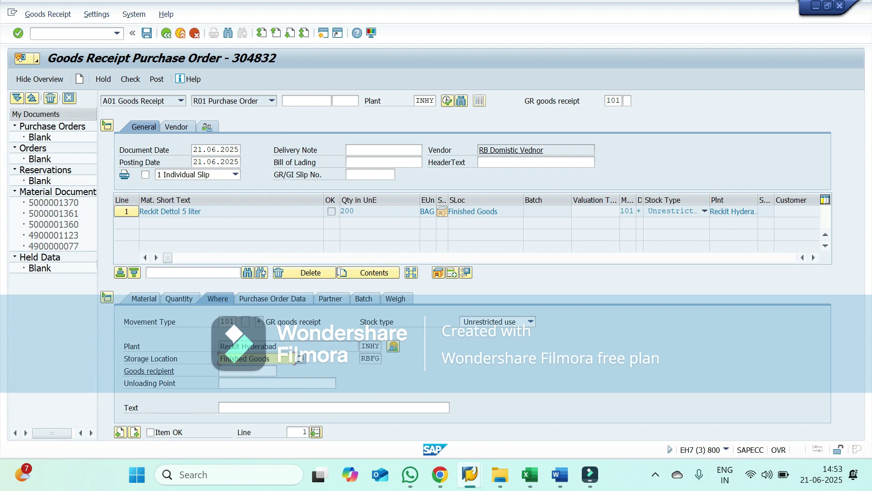
- Review the item's goods recipient, unloading point and text fields, plus its purchase order and partner data
{"action": "left_click", "coordinate": [248, 370]}
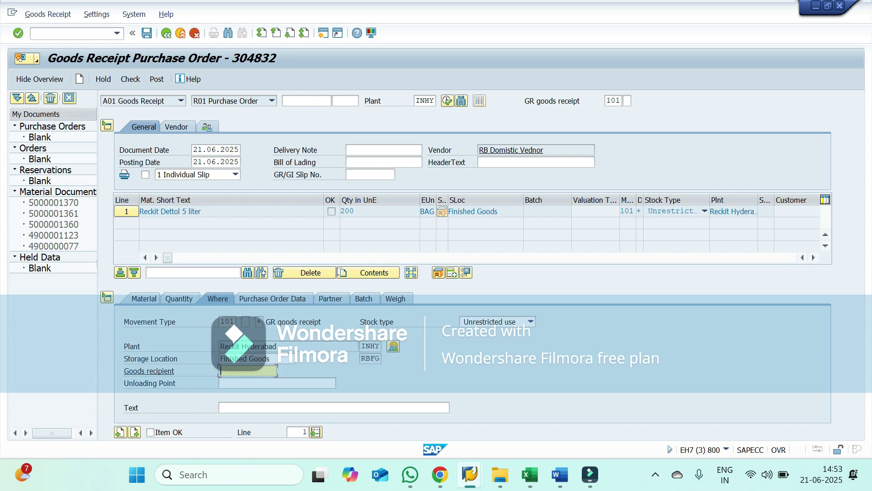
{"action": "left_click", "coordinate": [278, 383]}
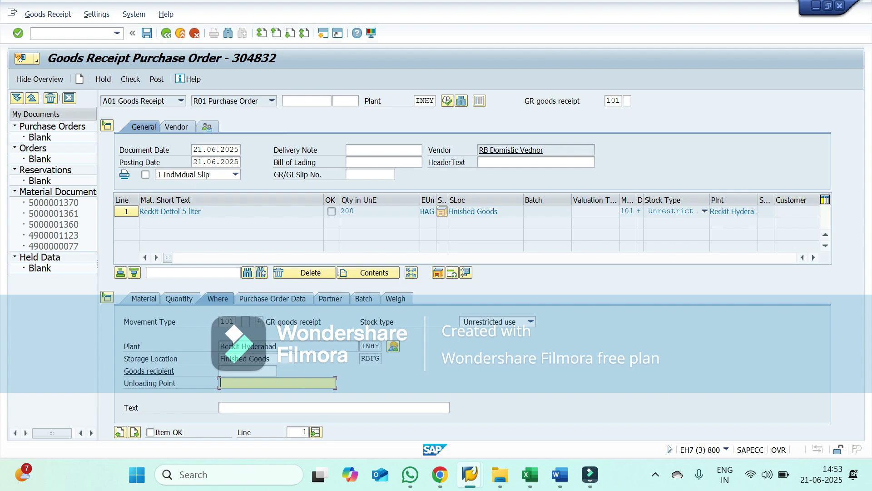
{"action": "left_click", "coordinate": [334, 408]}
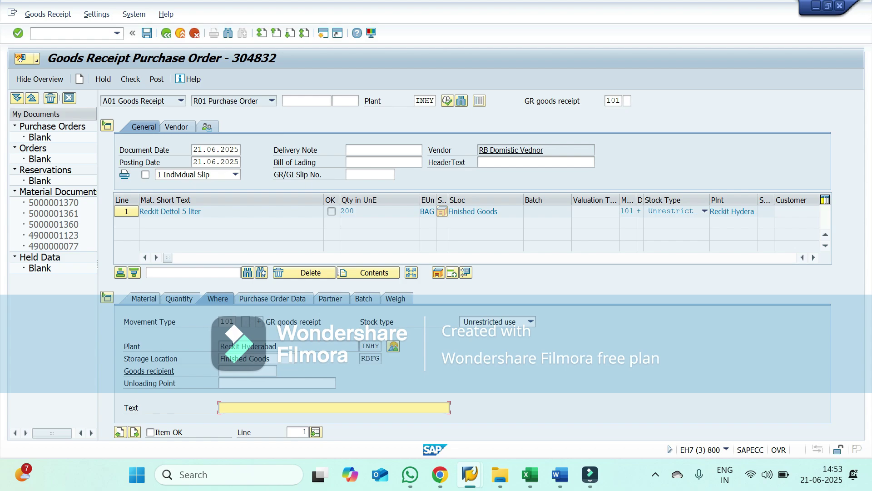
{"action": "left_click", "coordinate": [270, 299]}
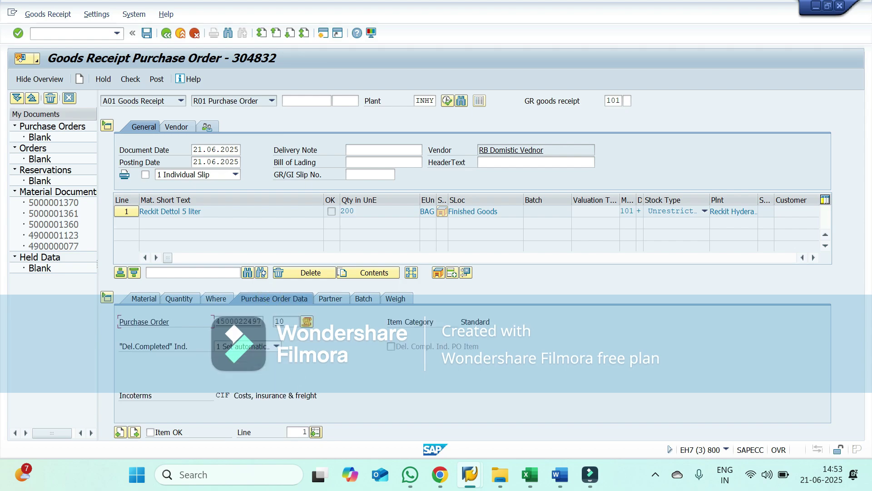
{"action": "left_click", "coordinate": [330, 298]}
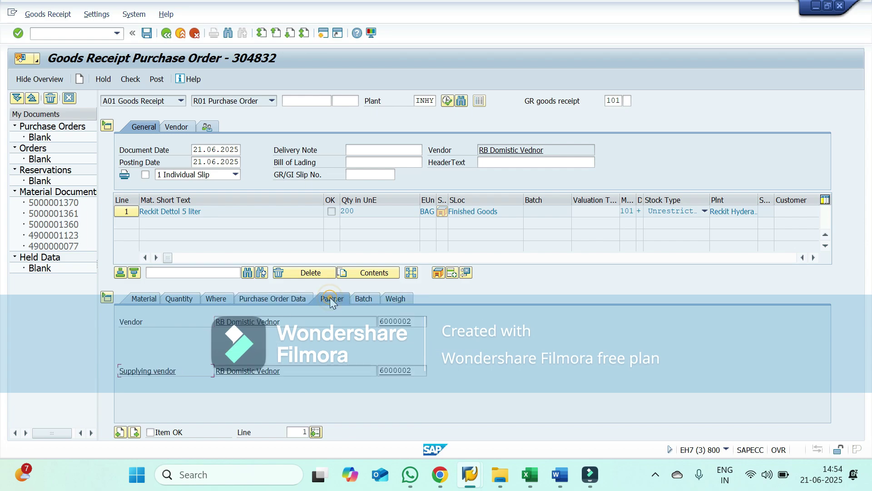
- Enter HYD456 as the item's batch and show its weighing details
{"action": "left_click", "coordinate": [366, 299]}
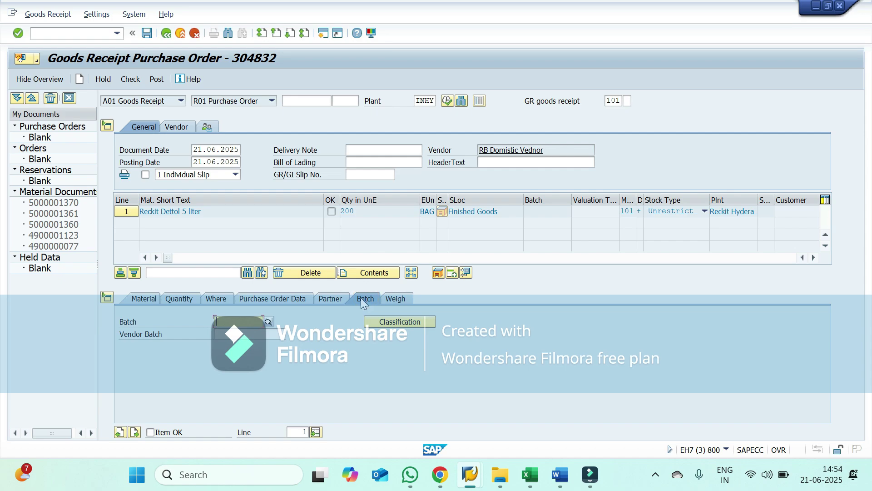
{"action": "left_click", "coordinate": [234, 321]}
{"action": "type", "text": "HYD4"}
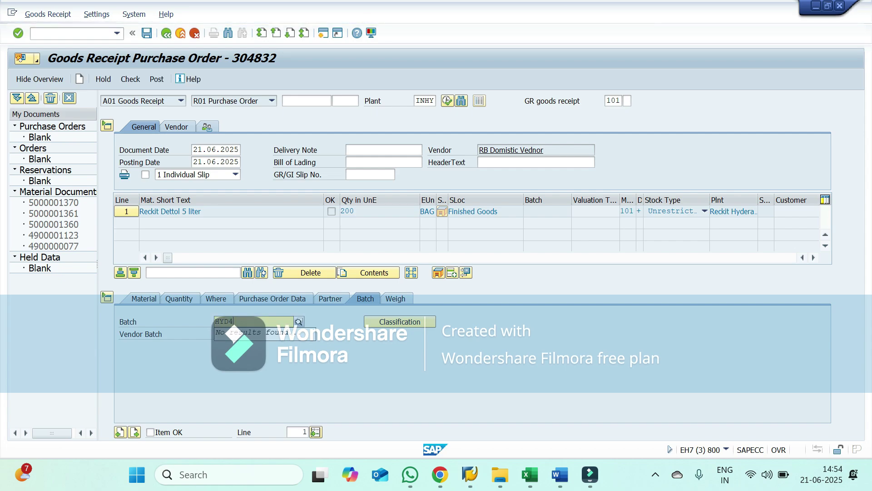
{"action": "type", "text": "56"}
{"action": "key", "text": "Return"}
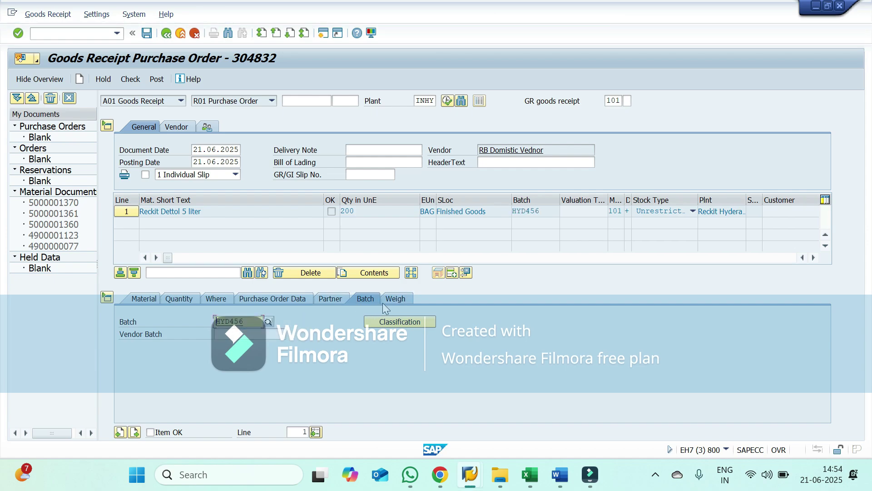
{"action": "left_click", "coordinate": [400, 299]}
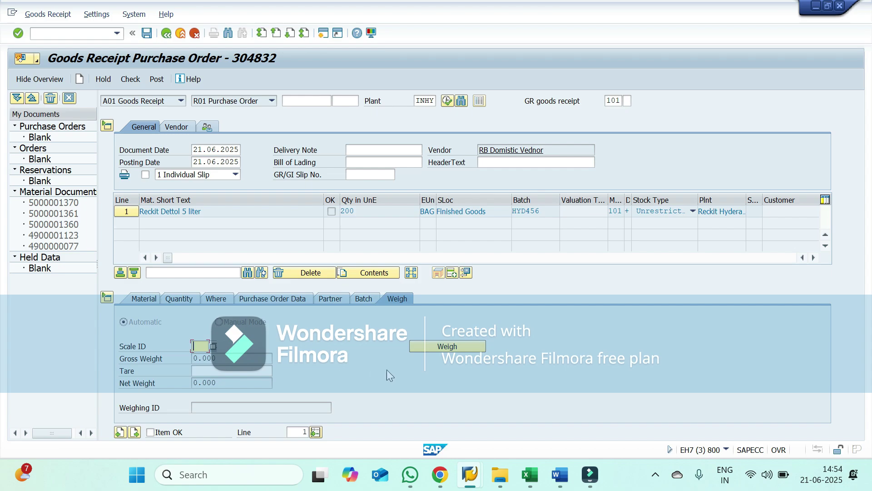
- Collapse the item details, flag the Reckit Dettol 5 liter line as OK and check the goods receipt, accepting the resulting log
{"action": "left_click", "coordinate": [107, 297]}
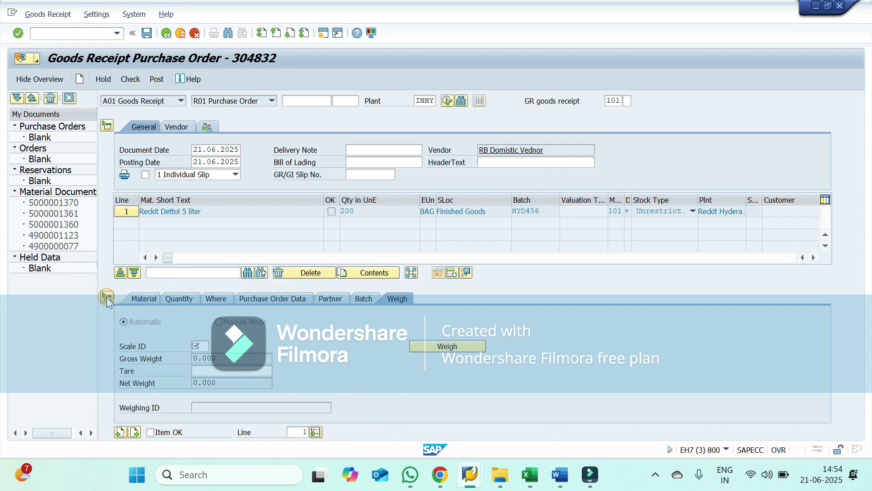
{"action": "left_click", "coordinate": [134, 81]}
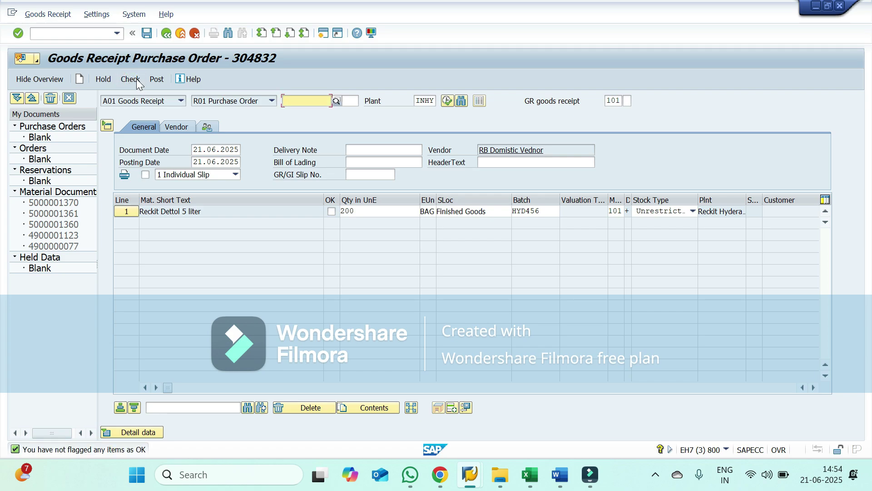
{"action": "left_click", "coordinate": [332, 211]}
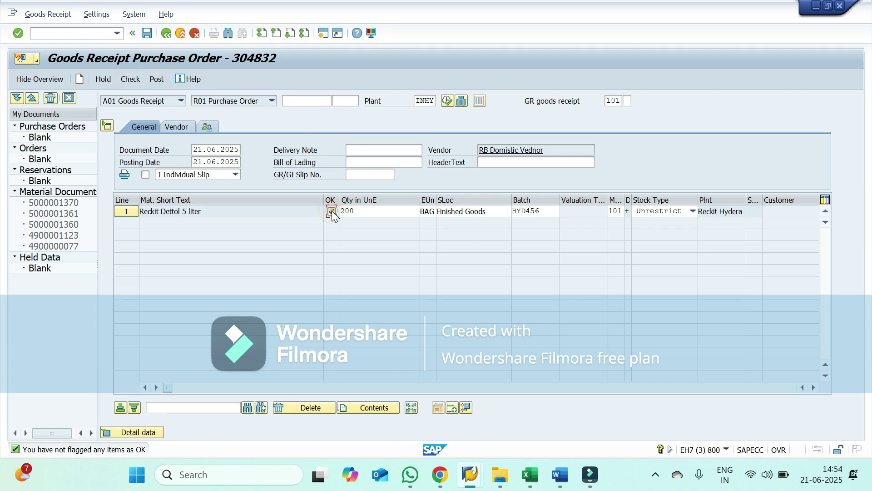
{"action": "left_click", "coordinate": [133, 80]}
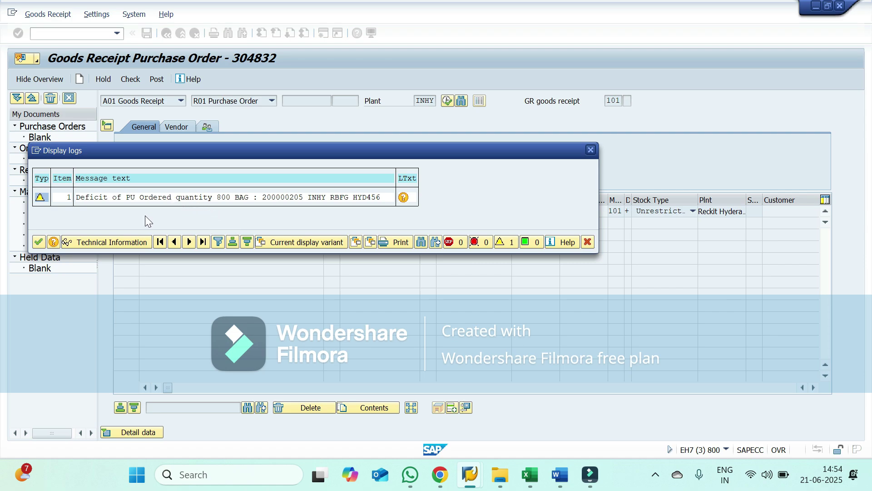
{"action": "left_click", "coordinate": [39, 242]}
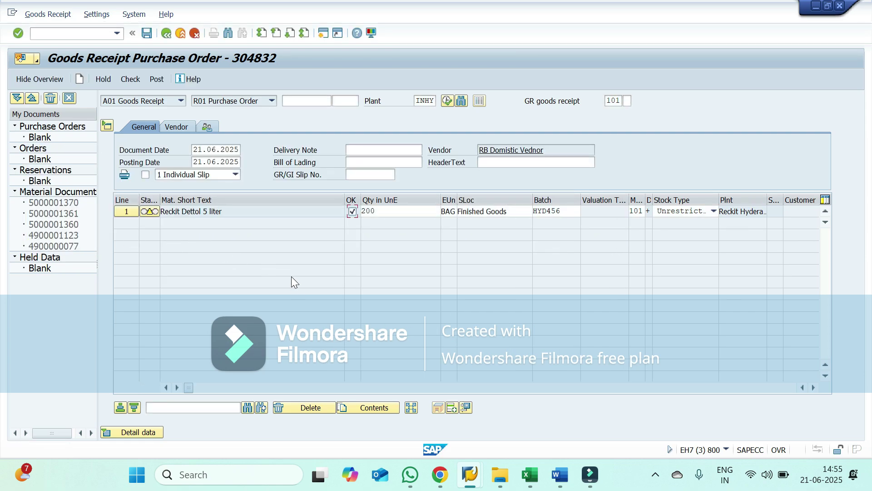
- Post the goods receipt and look up the material document number in the posting message's details
{"action": "left_click", "coordinate": [159, 85]}
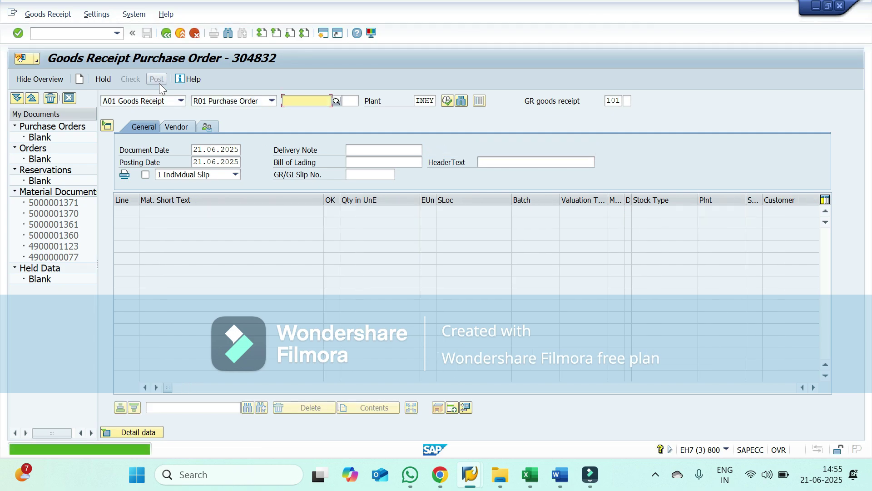
{"action": "left_click", "coordinate": [109, 449]}
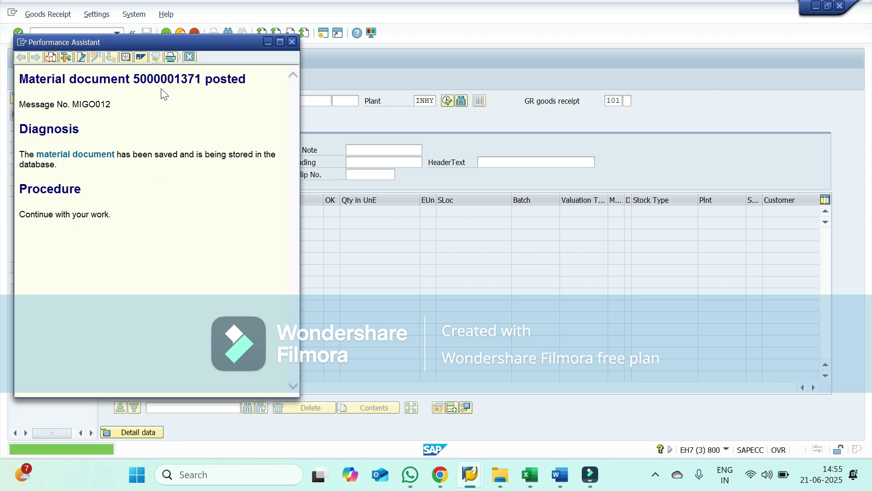
{"action": "double_click", "coordinate": [167, 79]}
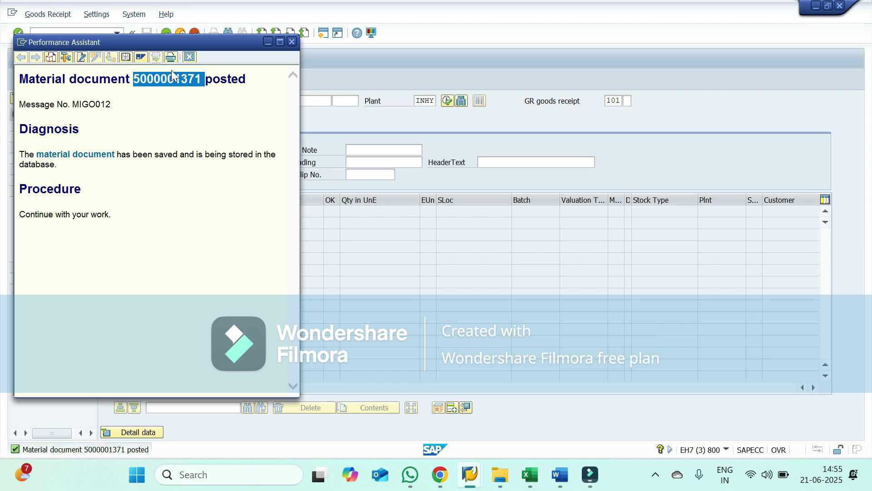
{"action": "left_click", "coordinate": [291, 42]}
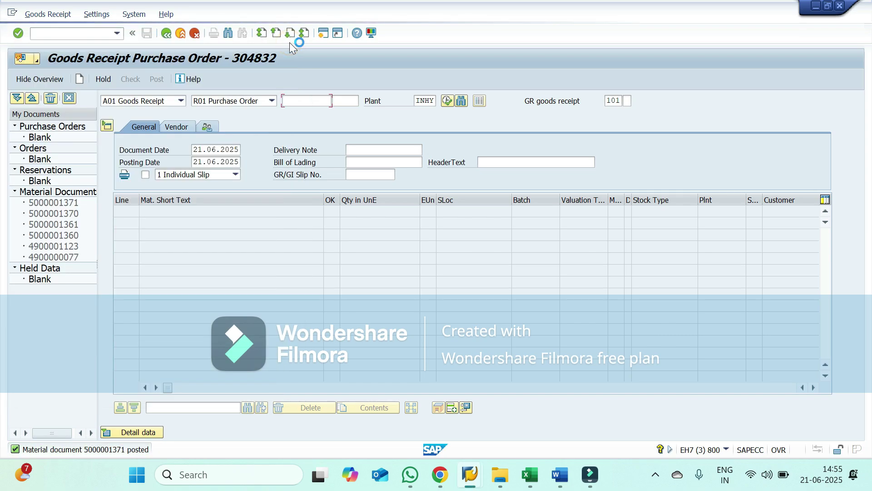
- Restart the MIGO transaction, load the same purchase order again and examine the open quantity of Reckit Dettol 5 liter
{"action": "key", "text": "F3"}
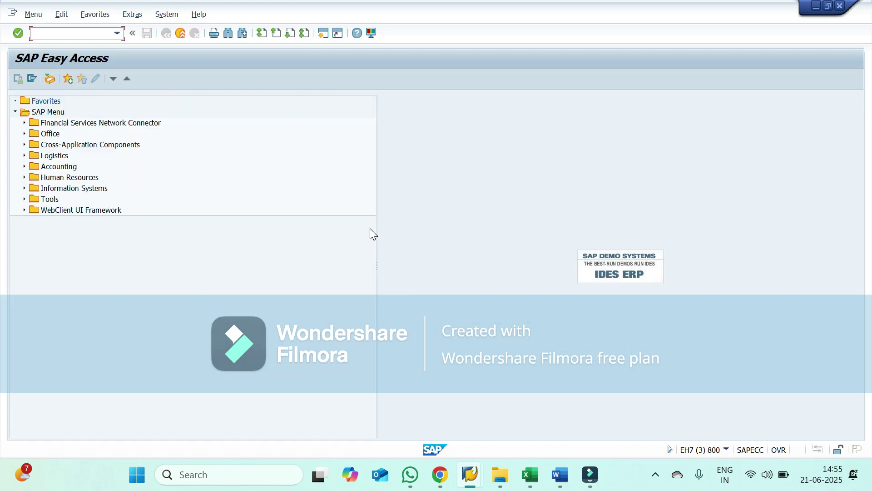
{"action": "type", "text": "migo"}
{"action": "key", "text": "Return"}
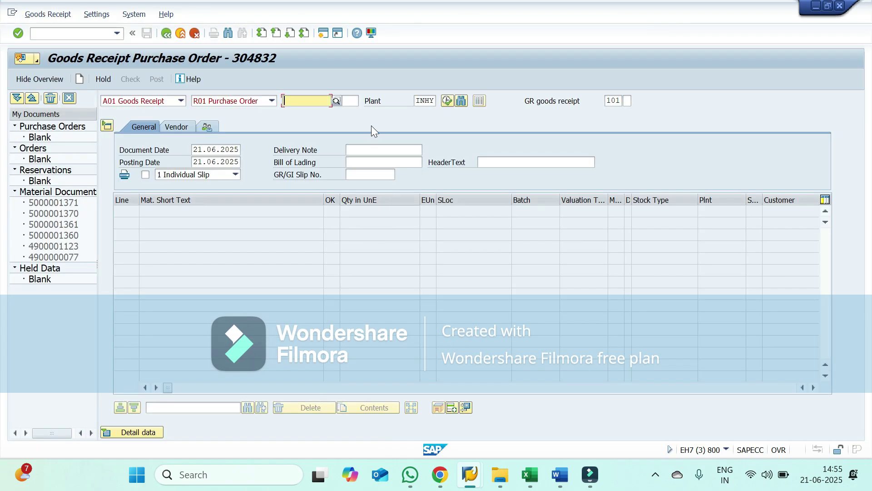
{"action": "key", "text": "Down"}
{"action": "key", "text": "Down"}
{"action": "key", "text": "Return"}
{"action": "key", "text": "Return"}
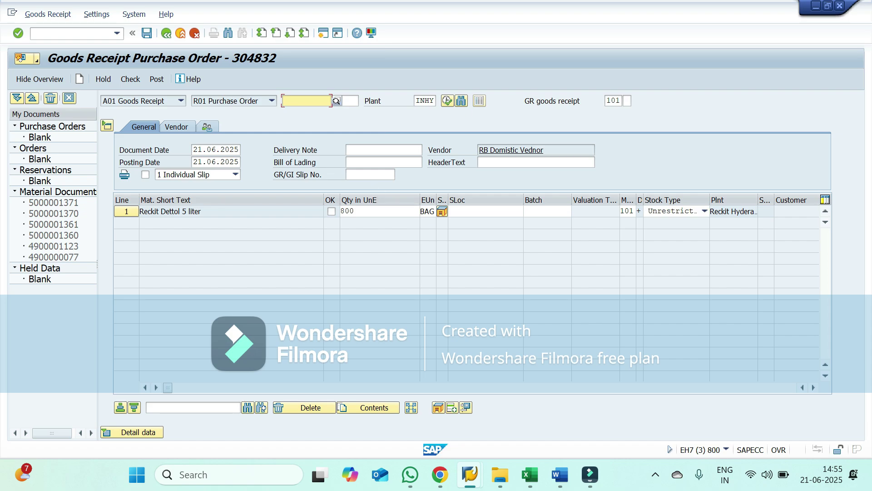
{"action": "left_click", "coordinate": [366, 210]}
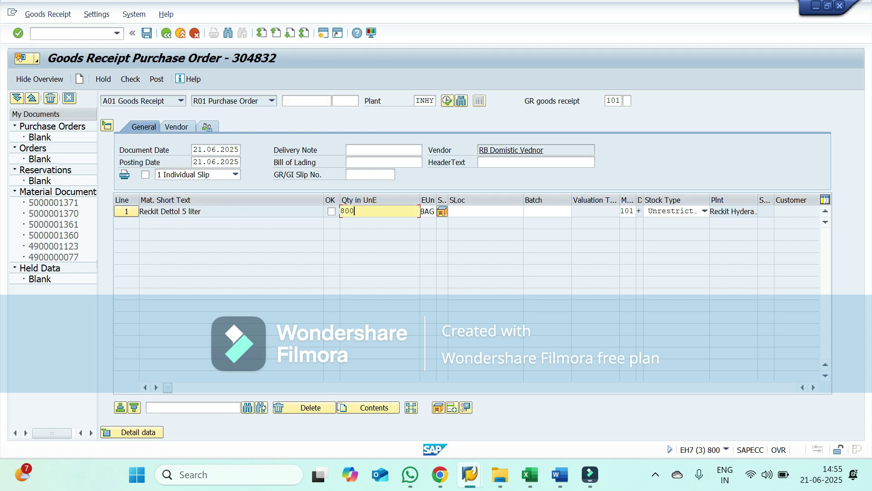
{"action": "double_click", "coordinate": [380, 212]}
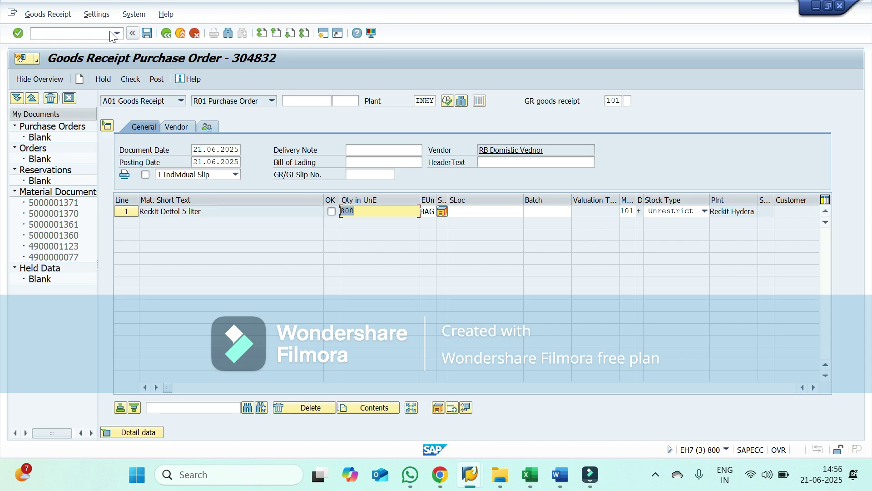
- Open the Material Document List report and clear the vendor from its selection criteria
{"action": "left_click", "coordinate": [94, 36]}
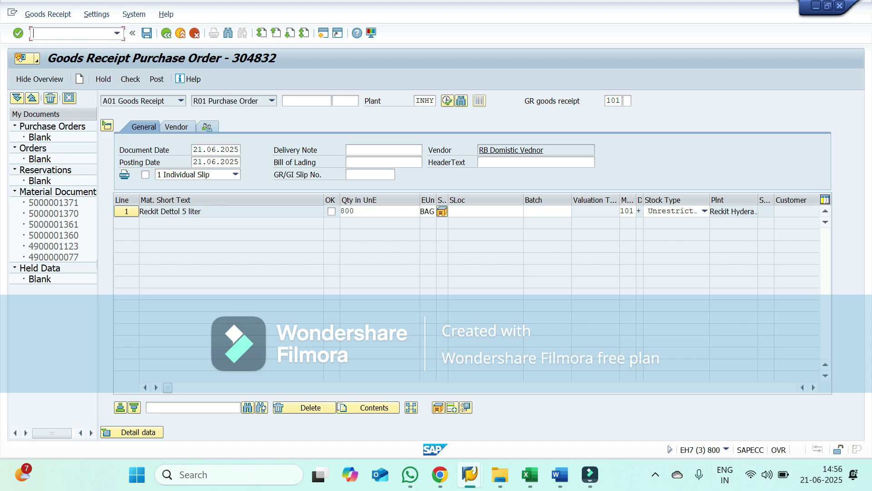
{"action": "type", "text": "/nmigo"}
{"action": "key", "text": "Return"}
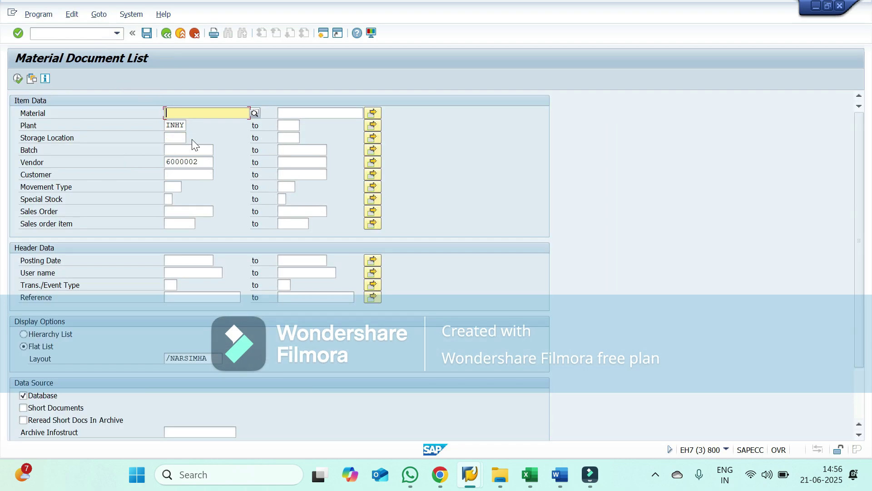
{"action": "left_click", "coordinate": [173, 125]}
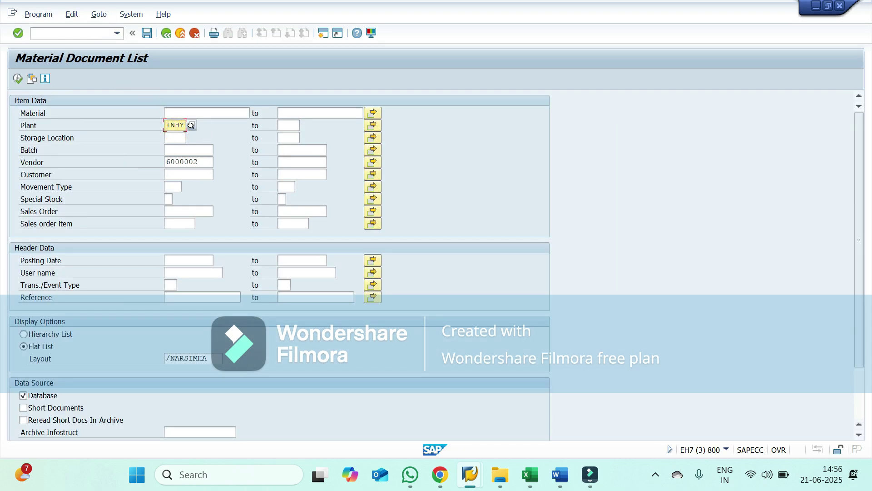
{"action": "left_click", "coordinate": [194, 162]}
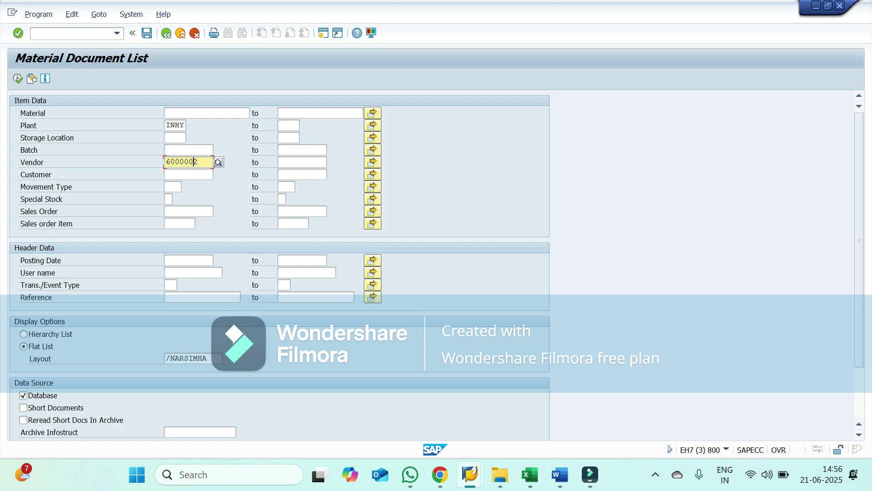
{"action": "key", "text": "ctrl+a"}
{"action": "key", "text": "BackSpace"}
{"action": "key", "text": "Tab"}
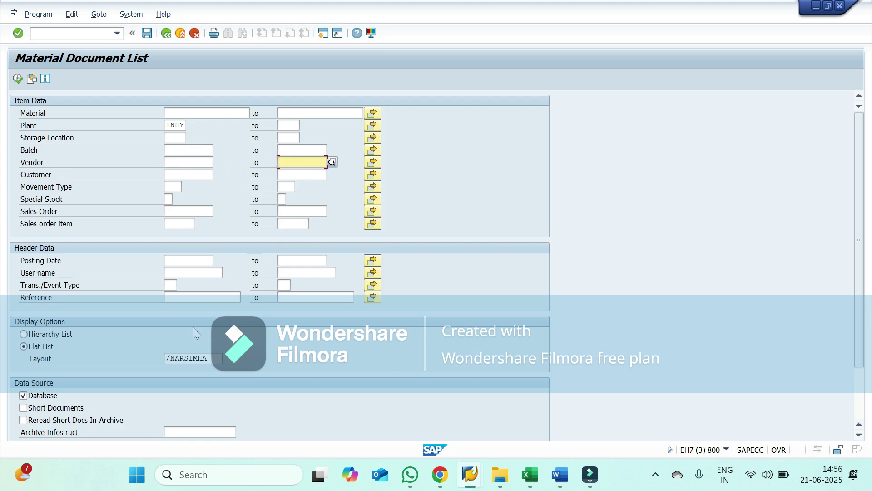
- Run the material document list for posting dates 21.06.2025 to 21.06.2025 and select the Reckit Dettol 5 liter entry
{"action": "left_click", "coordinate": [186, 260]}
{"action": "type", "text": "2"}
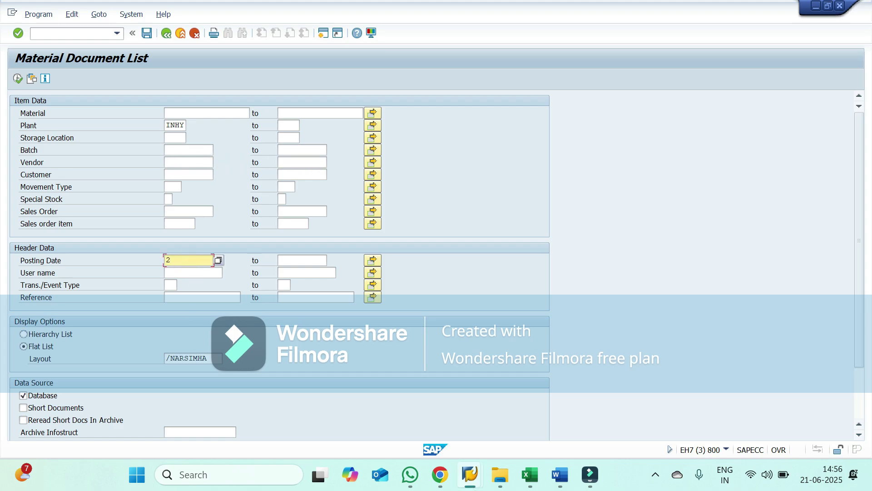
{"action": "type", "text": "1.06.2025"}
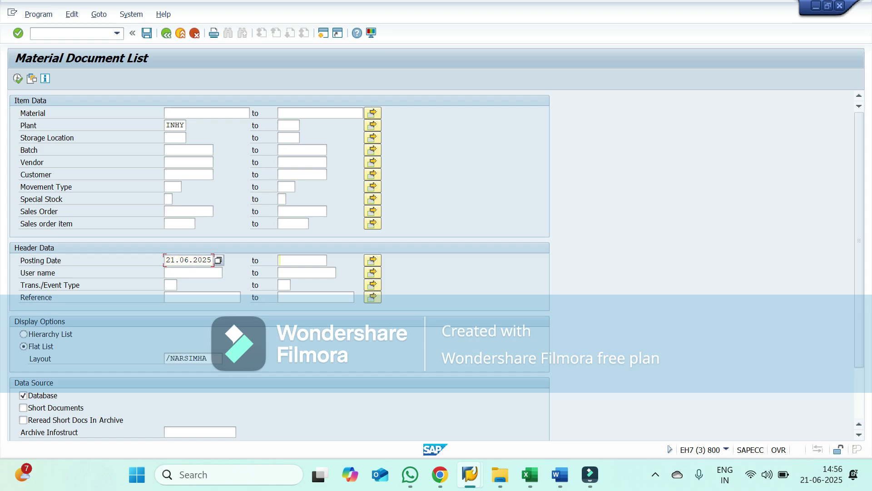
{"action": "key", "text": "Tab"}
{"action": "type", "text": "21.06.2025"}
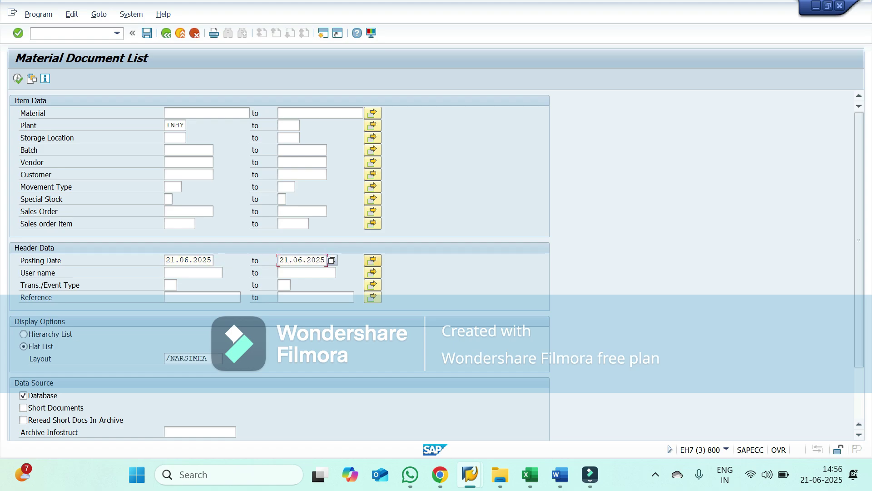
{"action": "key", "text": "Tab"}
{"action": "left_click", "coordinate": [20, 77]}
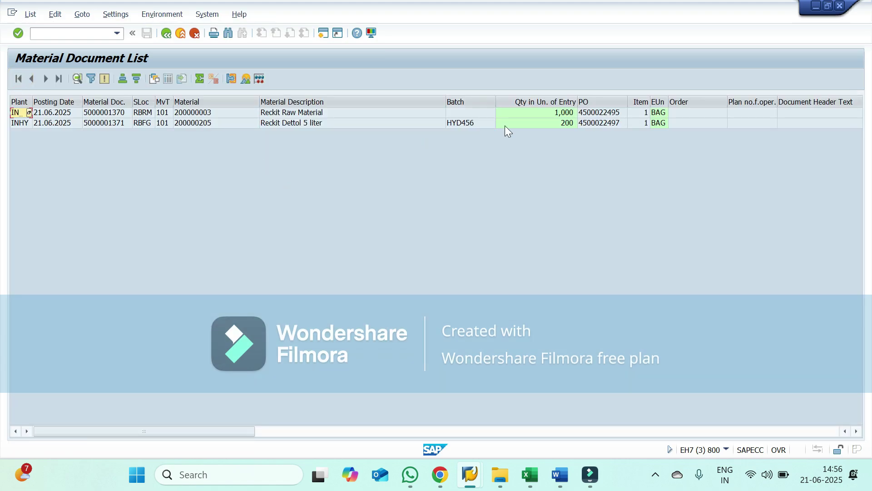
{"action": "left_click", "coordinate": [535, 124]}
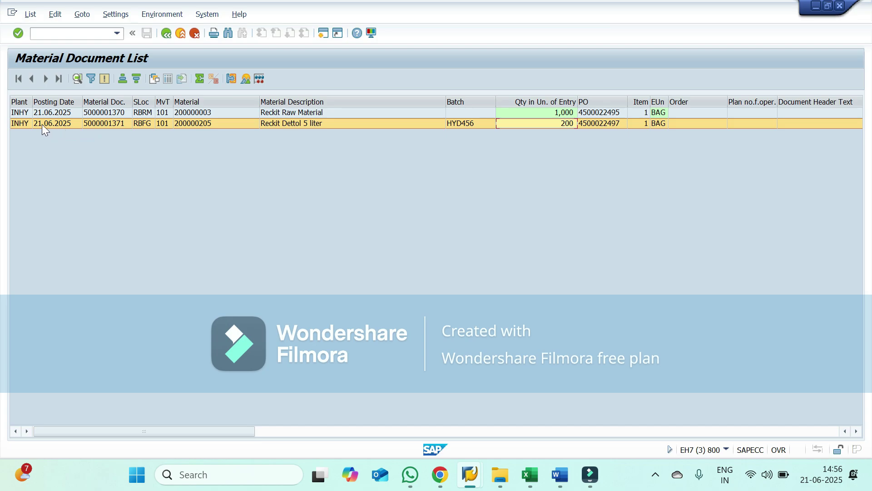